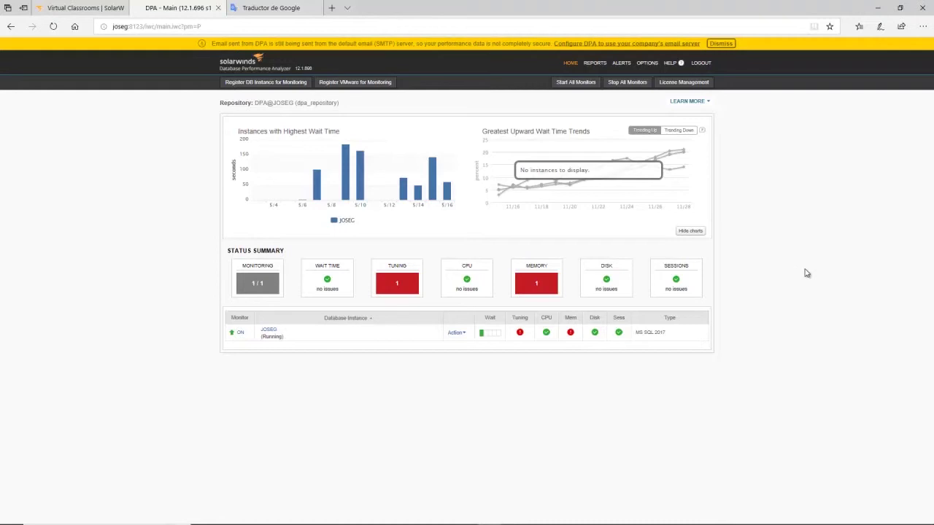
# Start a new report for the JOSEG database instance with the report type Top Waits for single SQL.
pyautogui.click(594, 64)
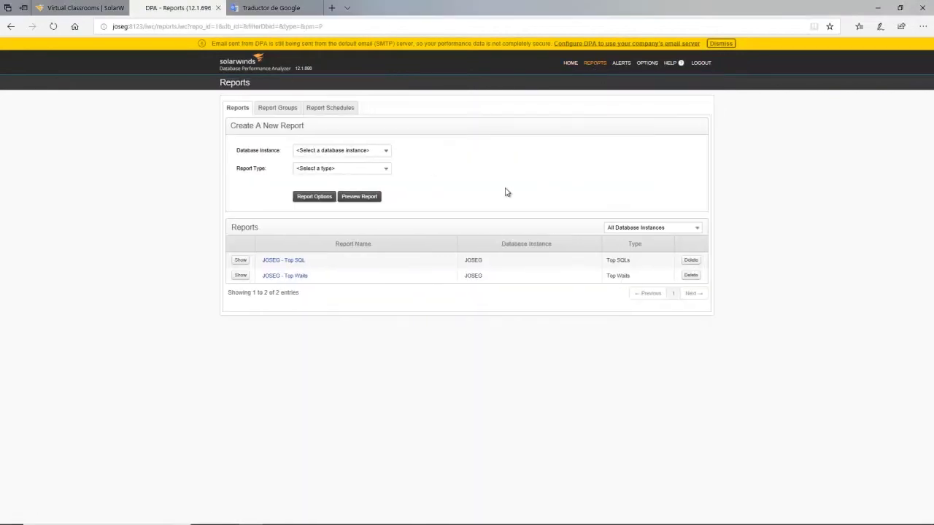
pyautogui.click(385, 154)
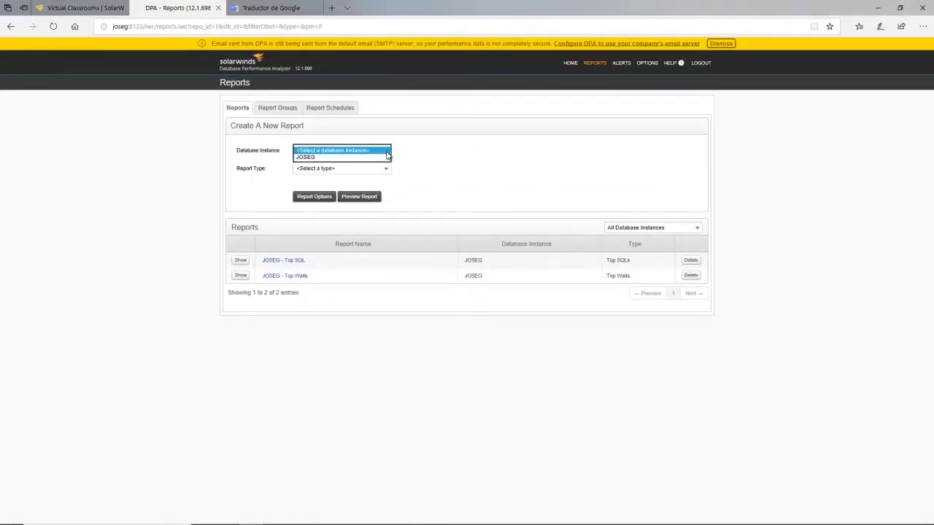
pyautogui.click(311, 157)
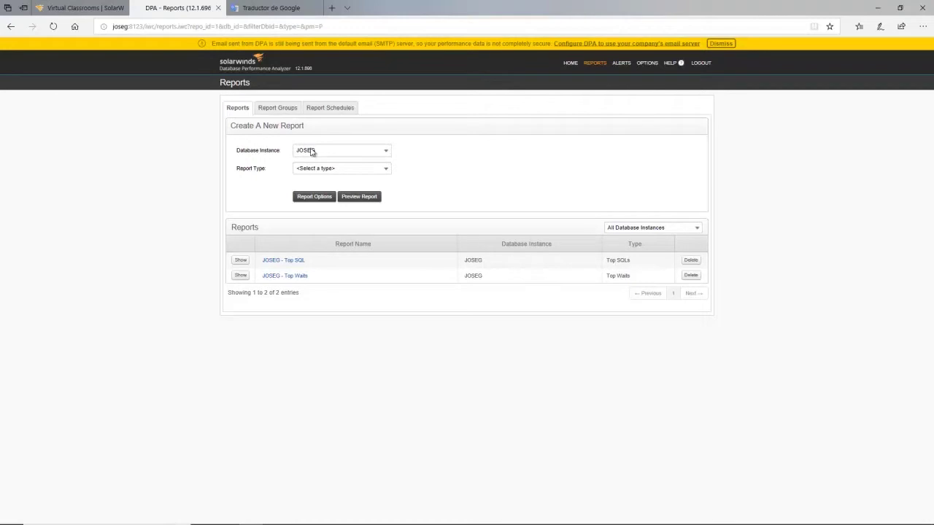
pyautogui.click(389, 171)
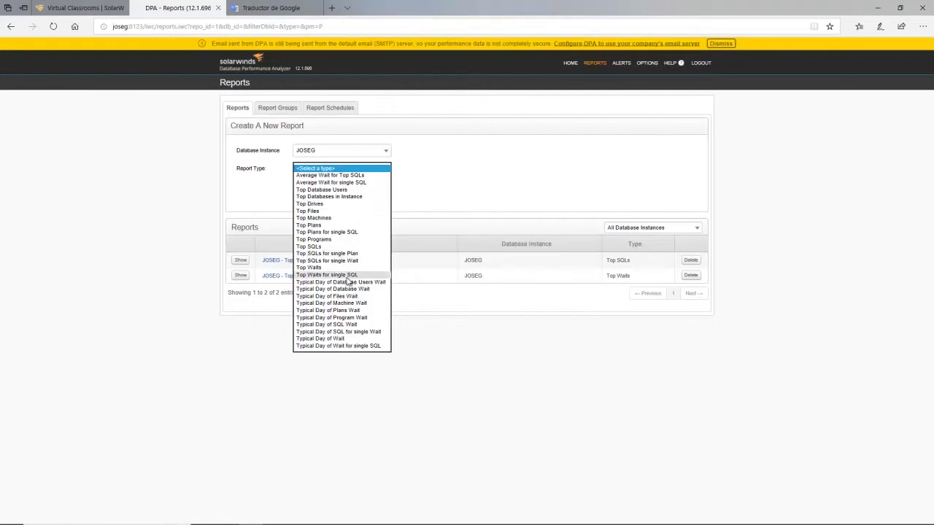
pyautogui.click(345, 276)
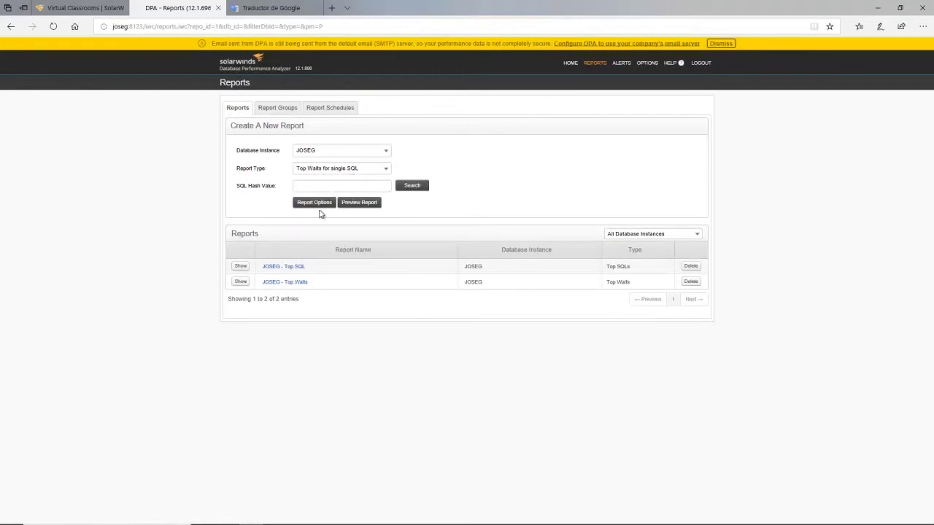
# Look up the available SQL statements and use Prueba 01 as the report's SQL hash value.
pyautogui.click(410, 187)
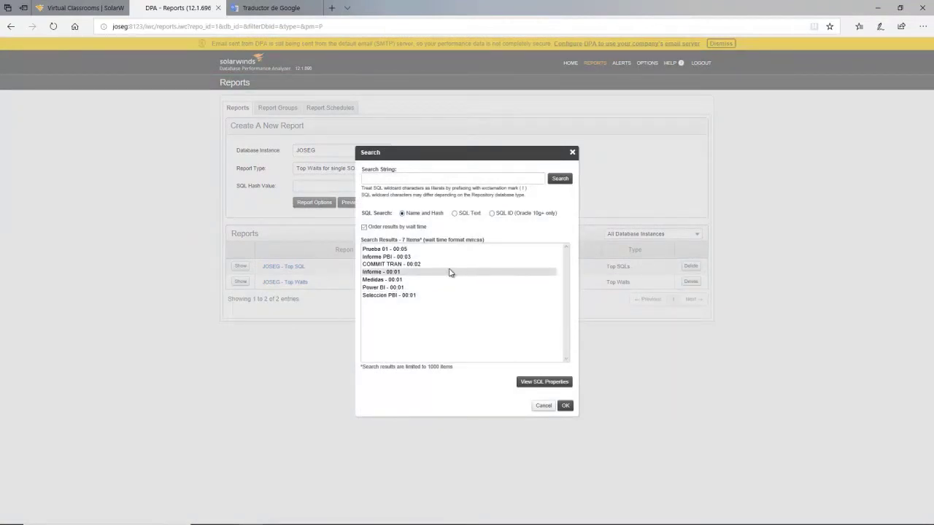
pyautogui.moveTo(432, 158); pyautogui.dragTo(469, 158)
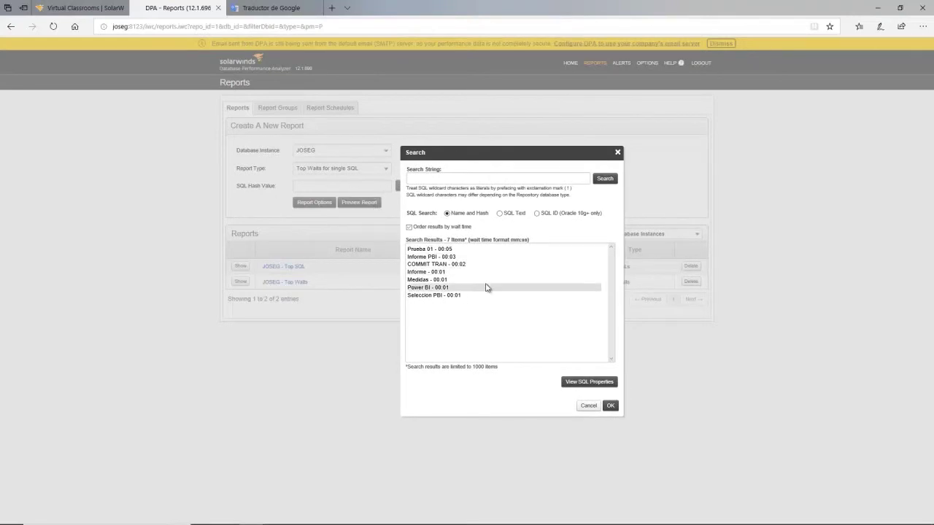
pyautogui.click(458, 251)
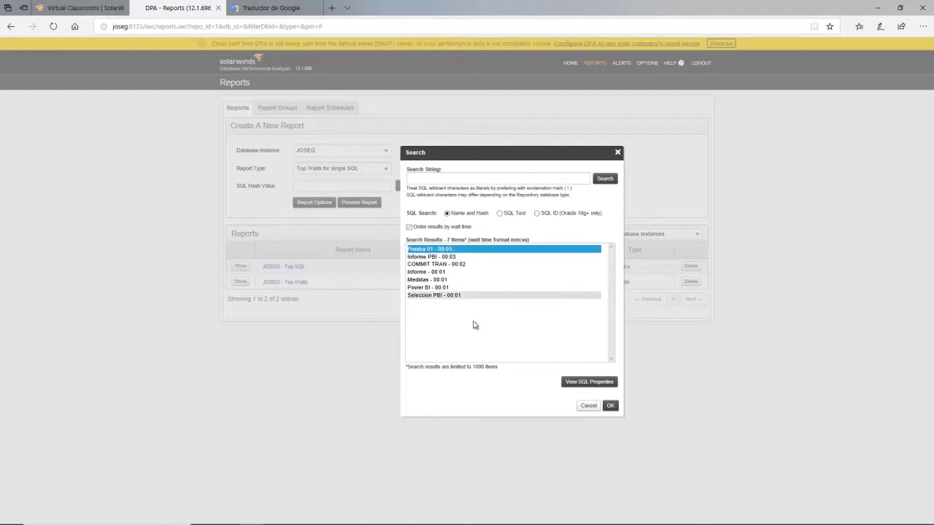
pyautogui.click(611, 406)
pyautogui.doubleClick(315, 185)
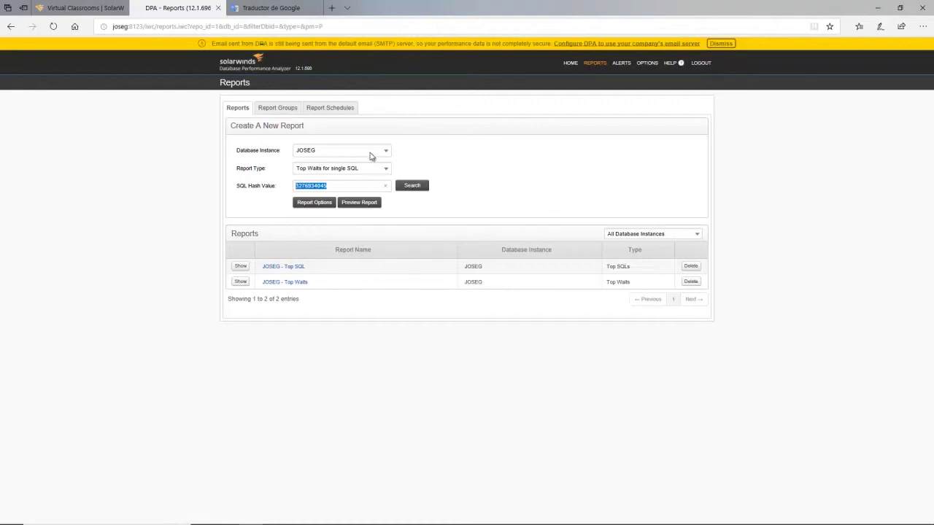
# Preview the Prueba 01 wait report, inspect the May 15 bar's details, and return to the report list.
pyautogui.click(358, 207)
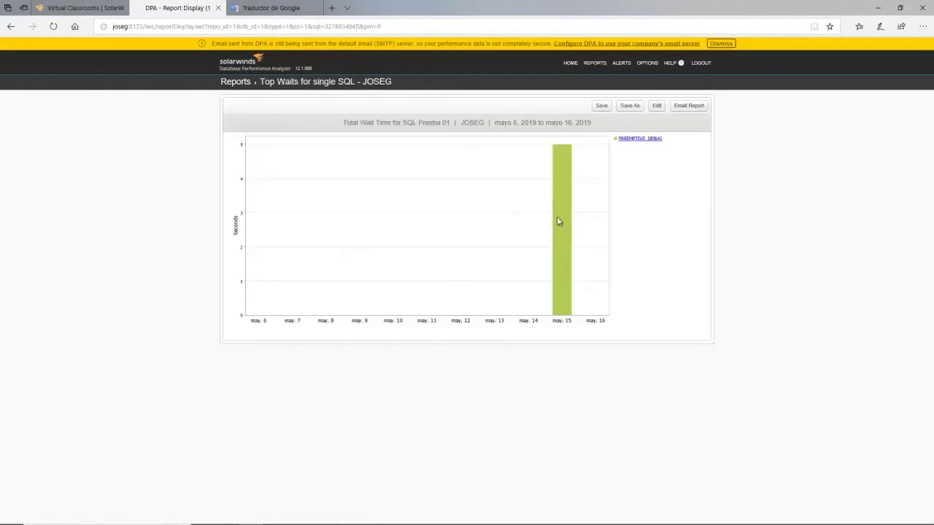
pyautogui.moveTo(561, 253)
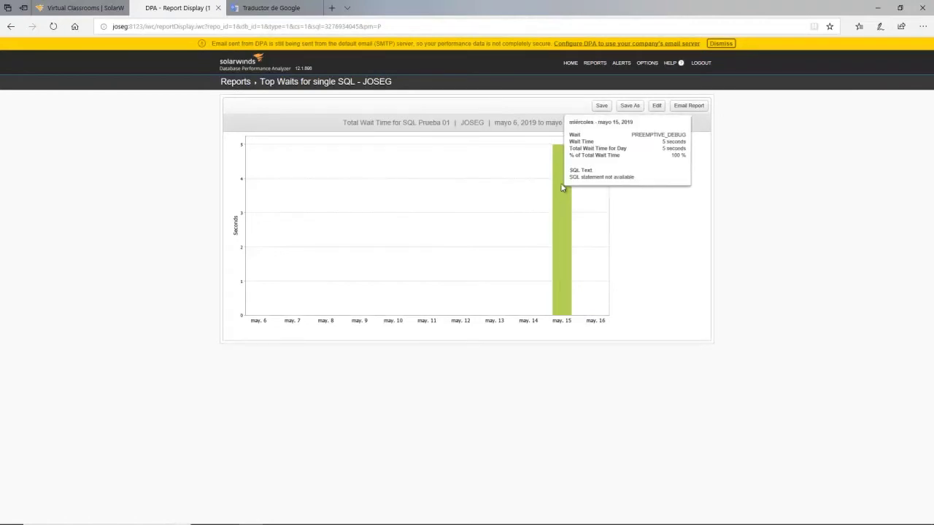
pyautogui.click(18, 31)
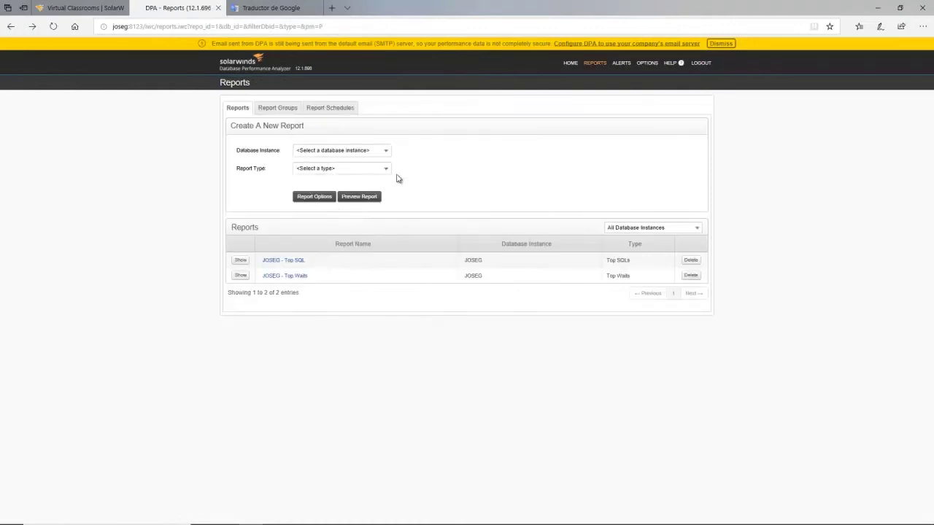
# Select JOSEG as the database instance for another new report.
pyautogui.click(387, 151)
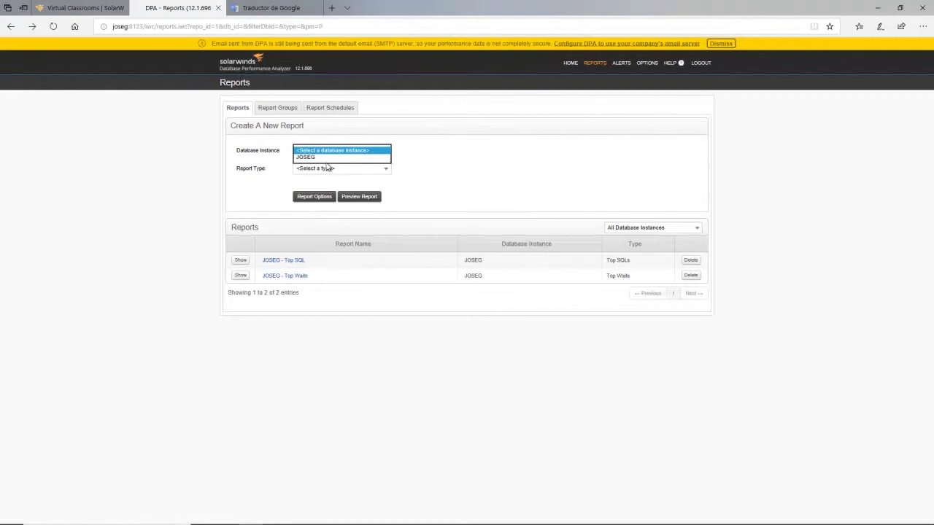
pyautogui.click(327, 168)
pyautogui.click(379, 151)
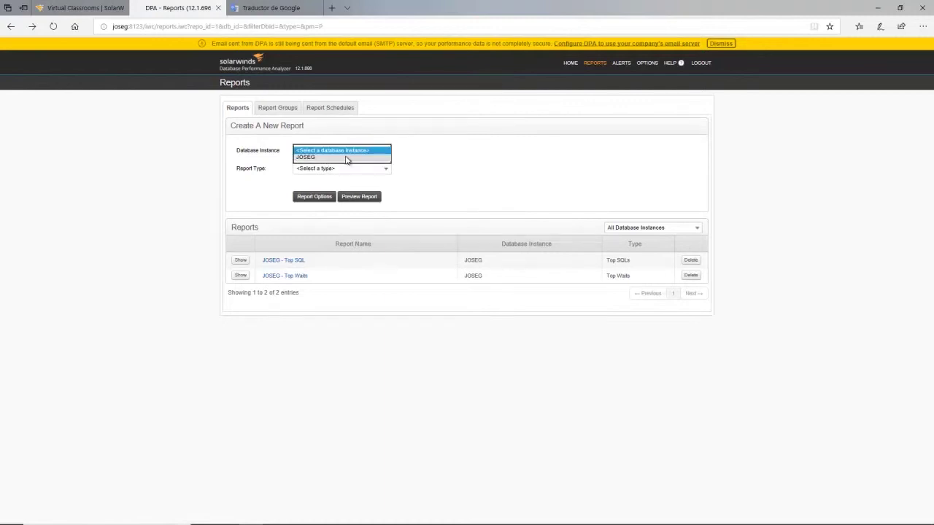
pyautogui.click(386, 170)
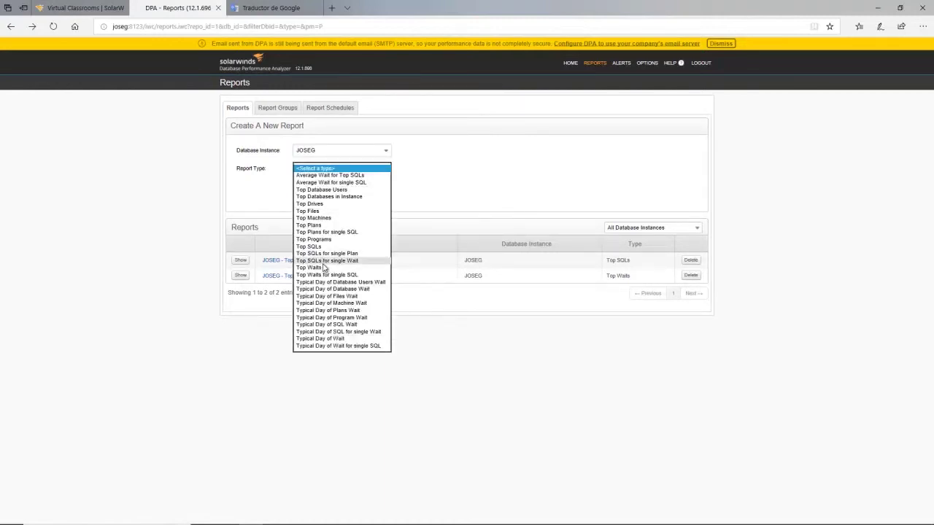
pyautogui.click(327, 262)
pyautogui.click(410, 184)
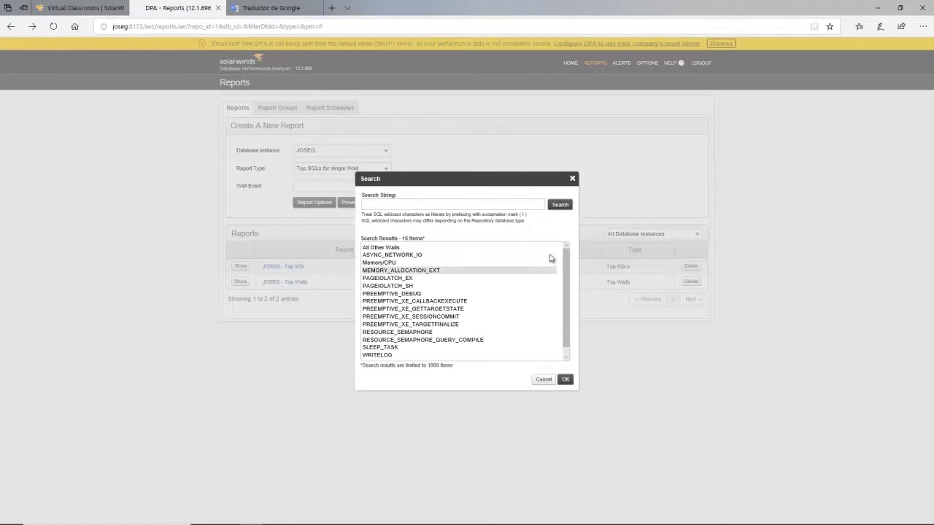
pyautogui.click(544, 379)
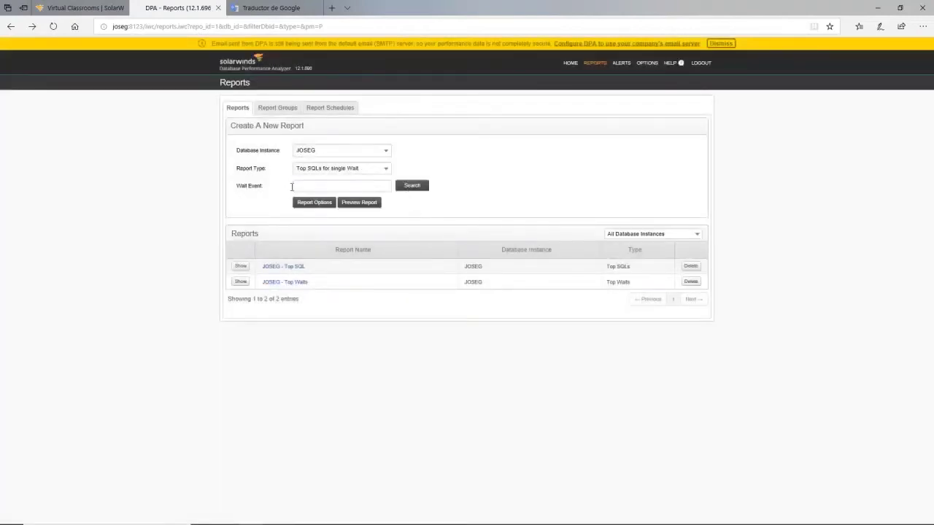
# Set the report type to Top Waits for single SQL and choose Informe PBI as its SQL statement.
pyautogui.click(386, 170)
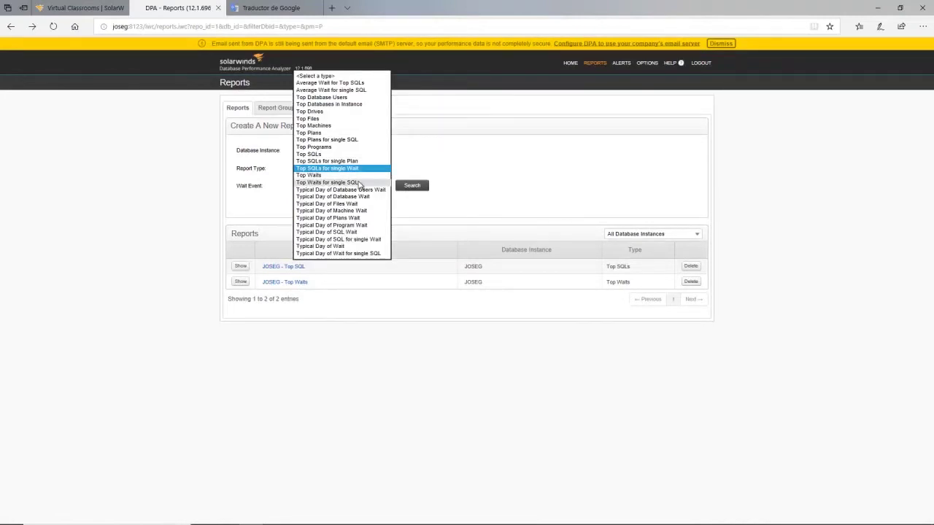
pyautogui.click(360, 182)
pyautogui.click(410, 186)
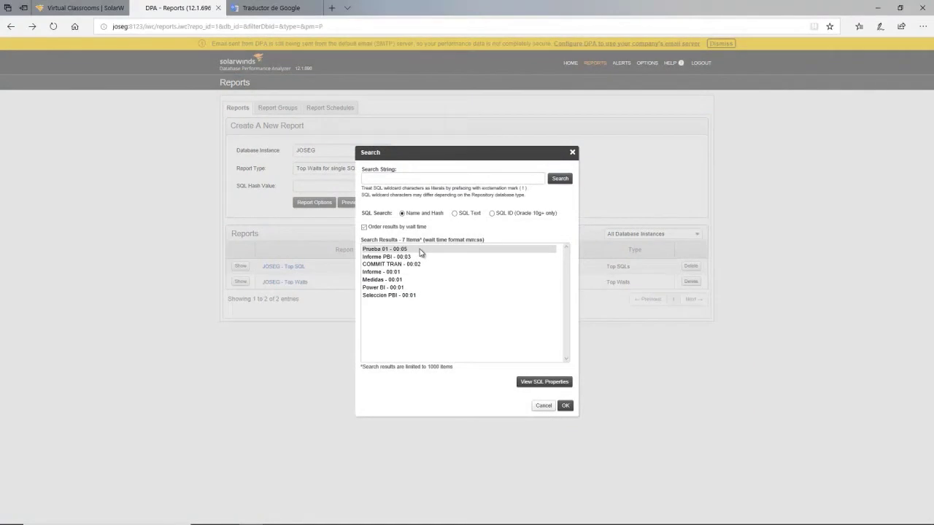
pyautogui.click(420, 250)
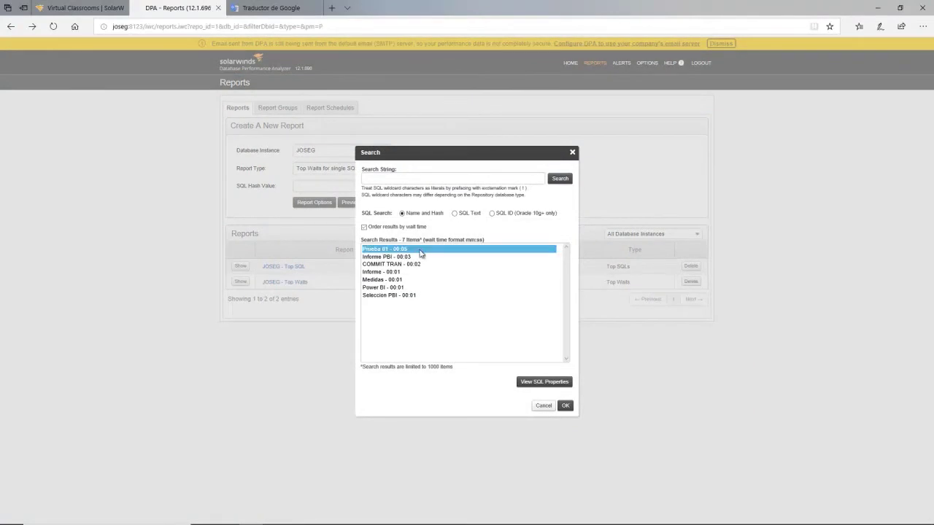
pyautogui.click(420, 257)
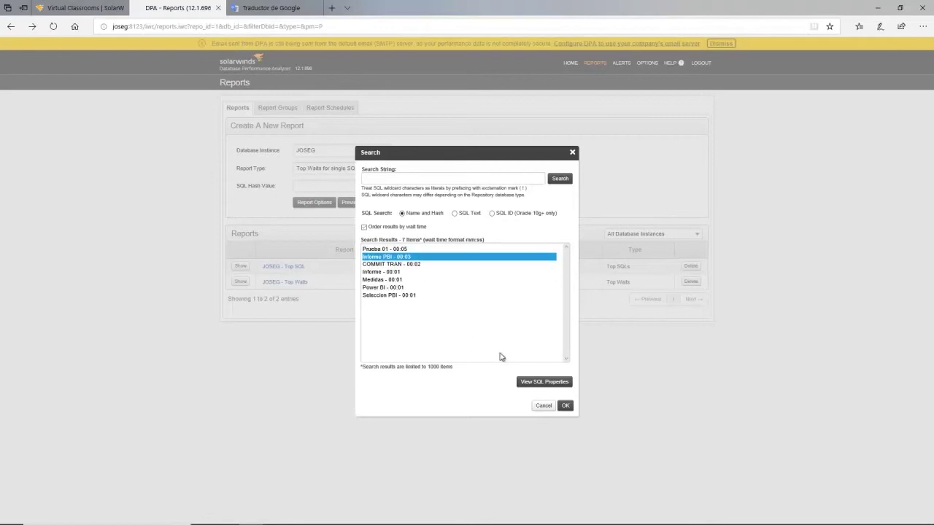
pyautogui.click(565, 406)
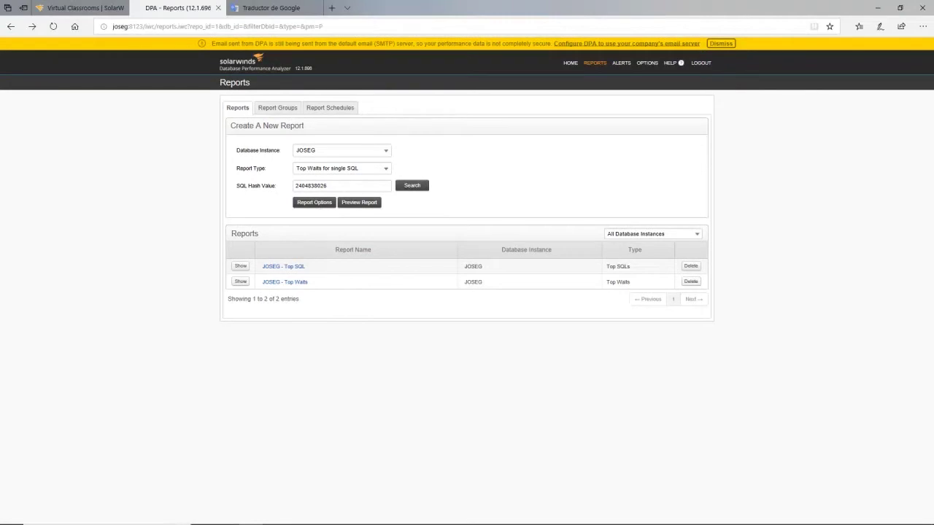
# Open the report's advanced options, switch to User-Defined Waits, and open the selection of waits to display.
pyautogui.click(315, 203)
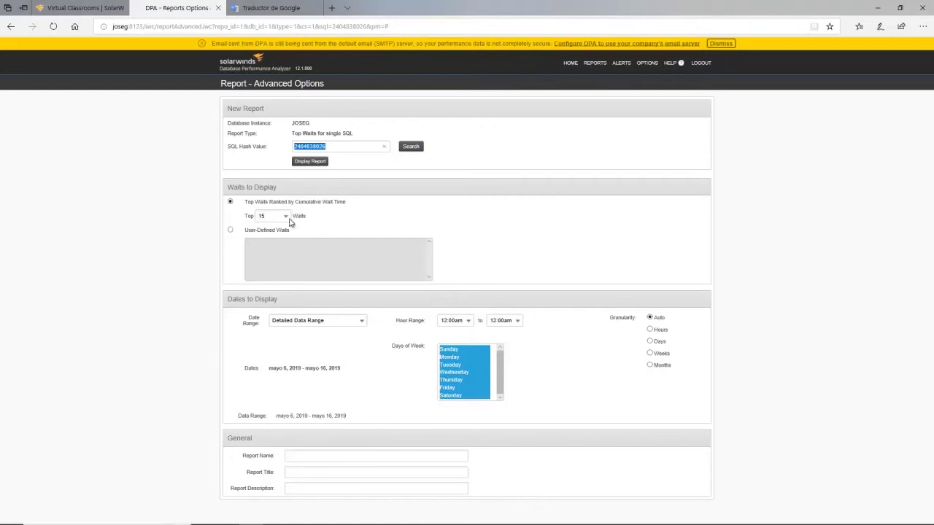
pyautogui.click(229, 230)
pyautogui.click(252, 243)
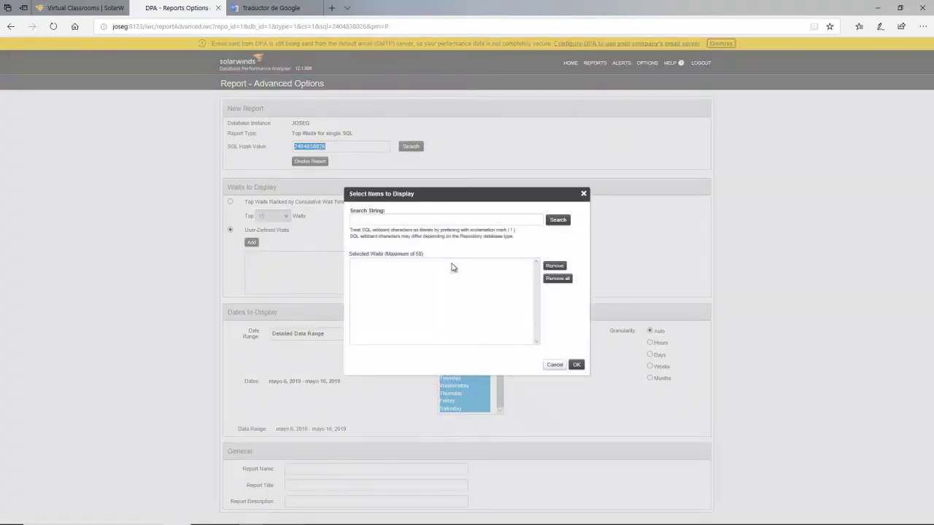
pyautogui.click(452, 220)
pyautogui.click(558, 220)
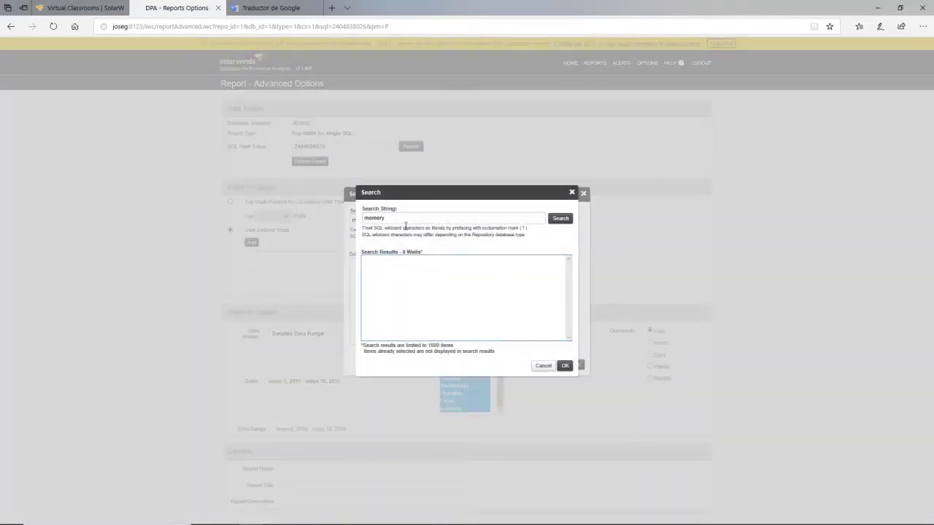
pyautogui.click(544, 366)
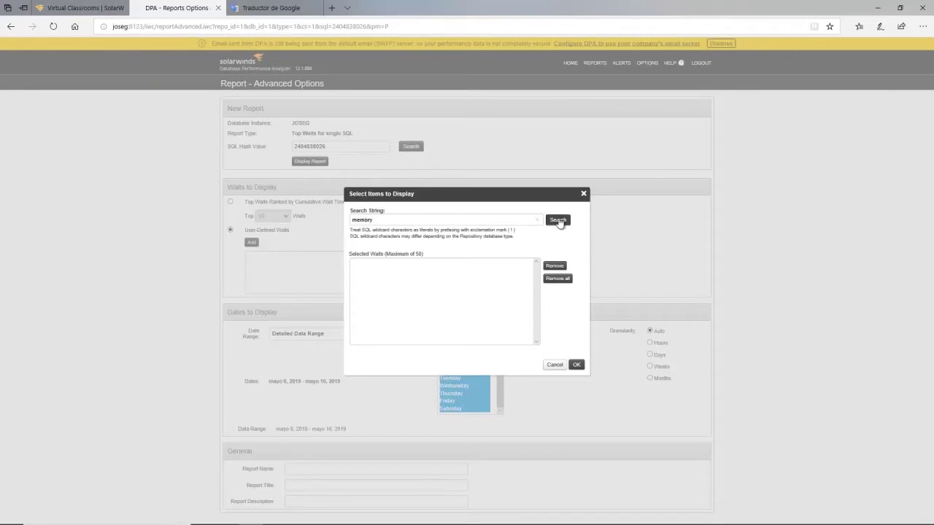
# Search the waits for "memory" and add Memory/CPU to the user-defined waits.
pyautogui.click(558, 219)
pyautogui.click(411, 258)
pyautogui.click(398, 251)
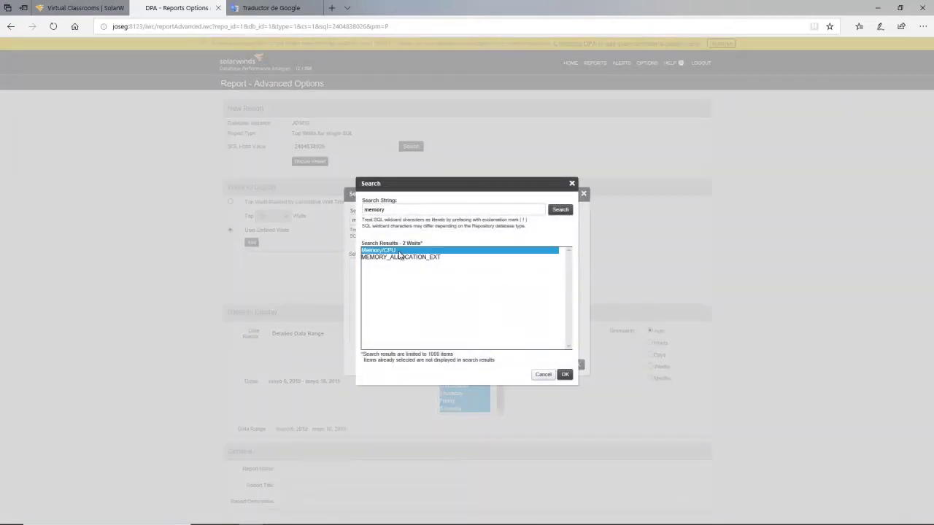
pyautogui.click(564, 375)
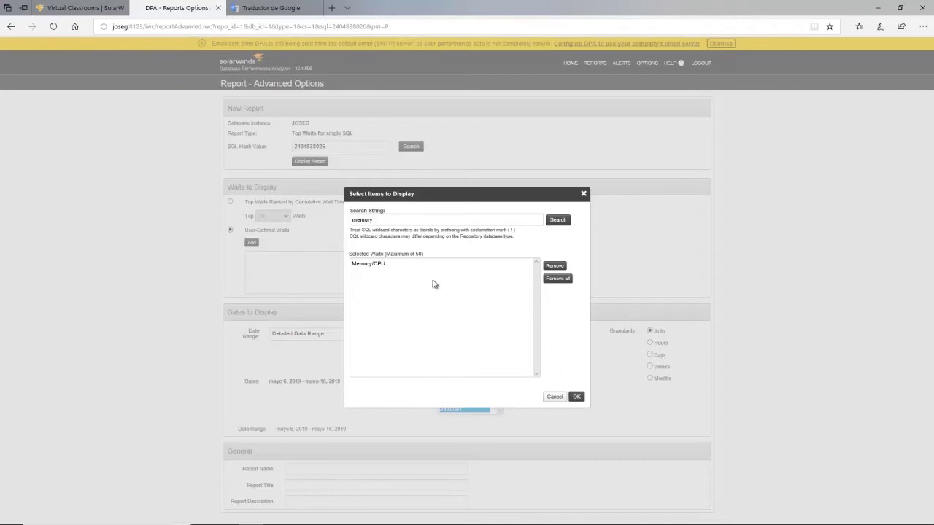
pyautogui.doubleClick(382, 219)
pyautogui.click(577, 398)
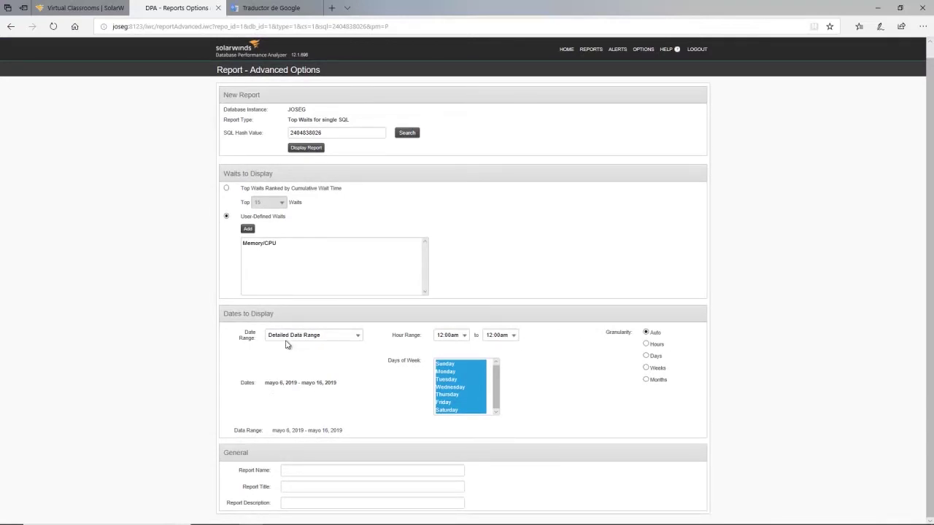
# Review the date range choices and set the report's date range to All Available Data.
pyautogui.click(358, 338)
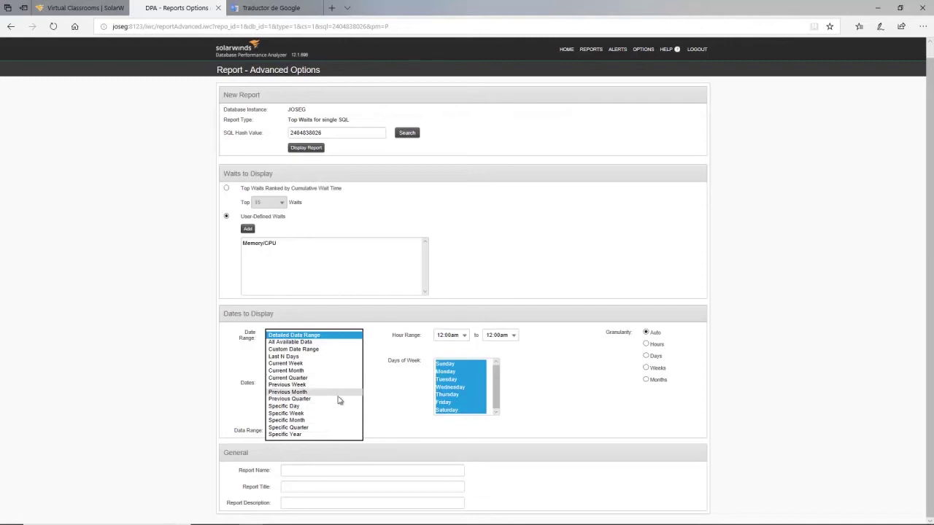
pyautogui.click(392, 358)
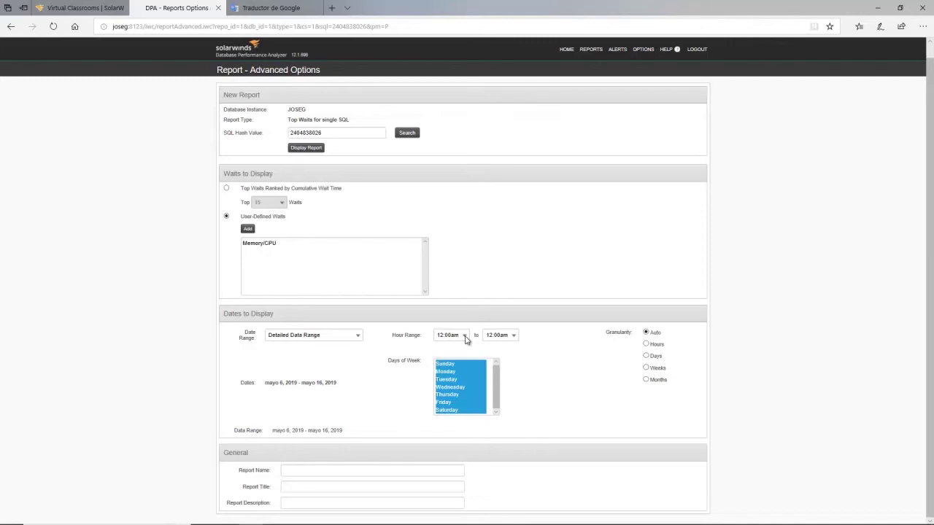
pyautogui.click(357, 335)
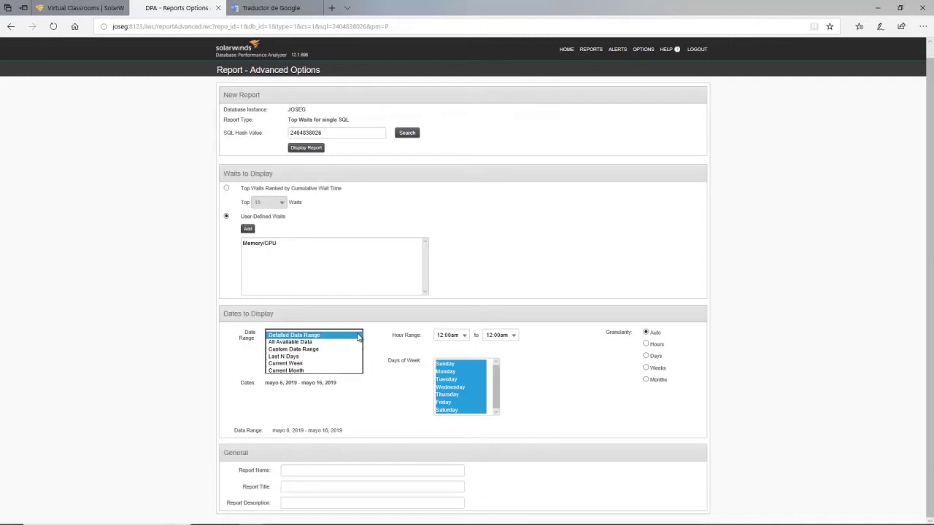
pyautogui.click(316, 342)
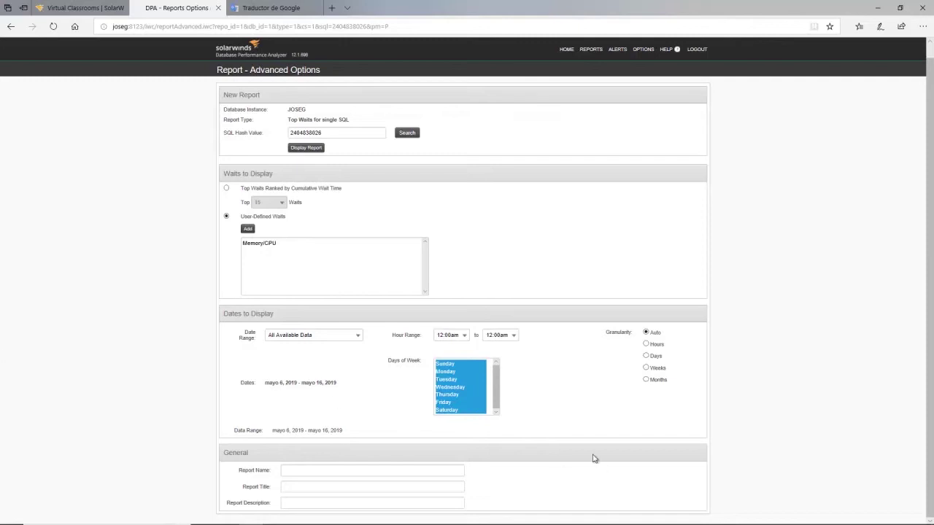
# Set the report's date range to Current Month.
pyautogui.click(359, 339)
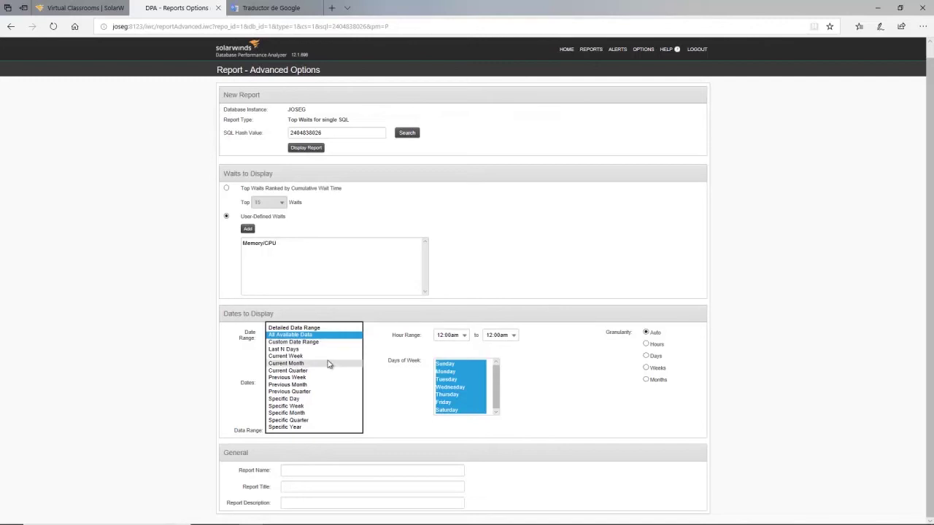
pyautogui.click(330, 362)
pyautogui.click(330, 361)
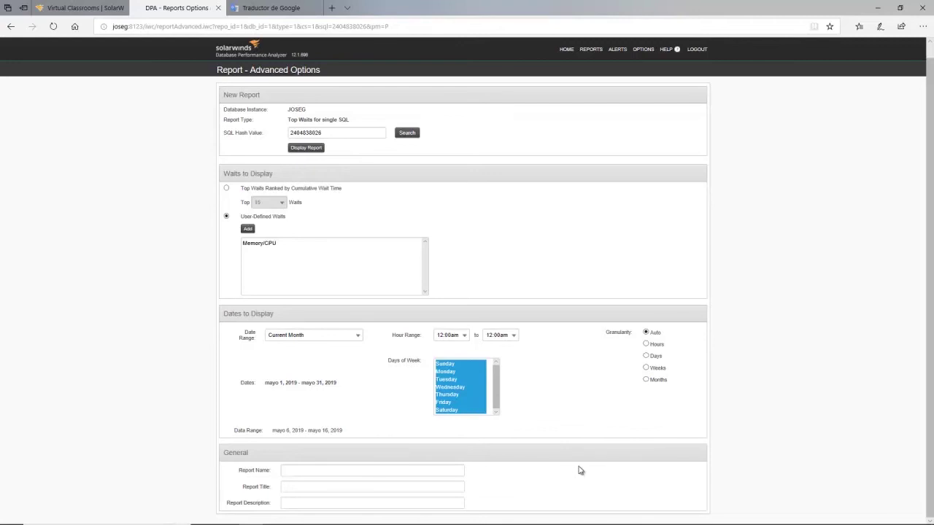
# Name the report "Prueba PBI", title it "Informe sobre la consulta de pruebas en el proyecto PBI", and set the description "Este informe muestra...".
pyautogui.write('rueba PBI')
pyautogui.click(352, 489)
pyautogui.write('Inform')
pyautogui.write('e sobre la consulta de pruebas')
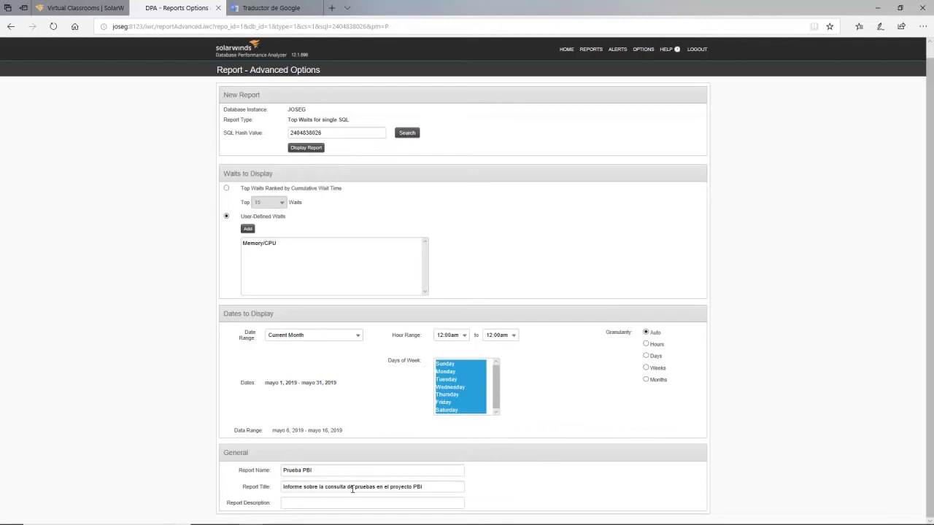
pyautogui.write('Este informe mo')
pyautogui.click(371, 414)
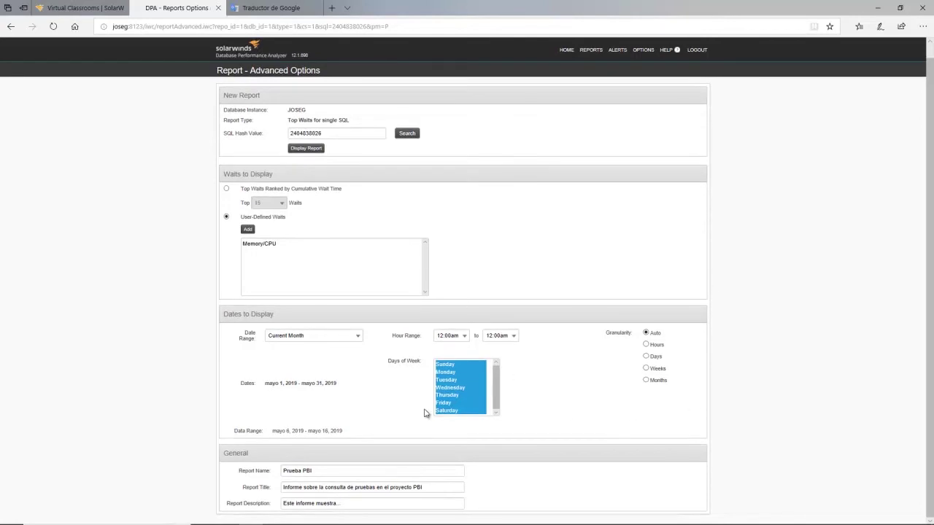
# Display the customised Prueba PBI report and inspect its Memory/CPU wait bar.
pyautogui.click(305, 149)
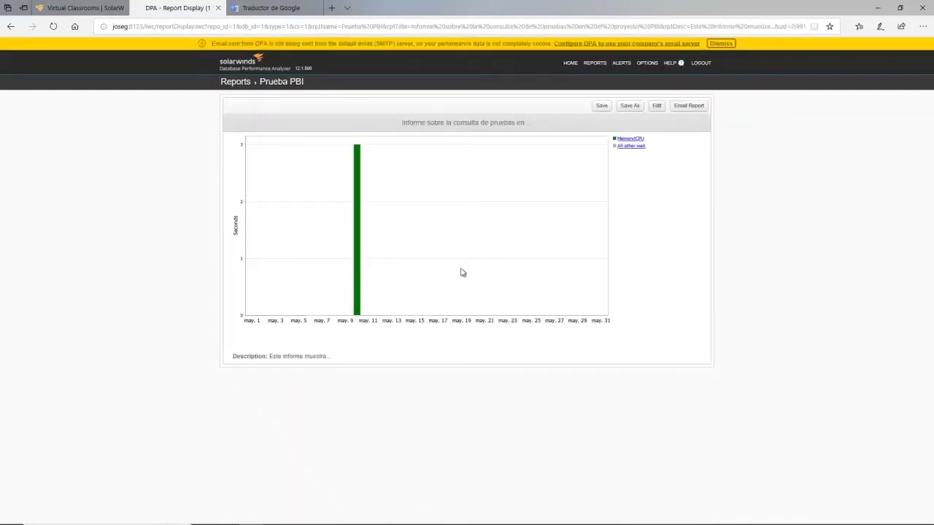
pyautogui.moveTo(359, 250)
# Go back to the reports overview and review the existing report groups and email report schedules.
pyautogui.click(593, 63)
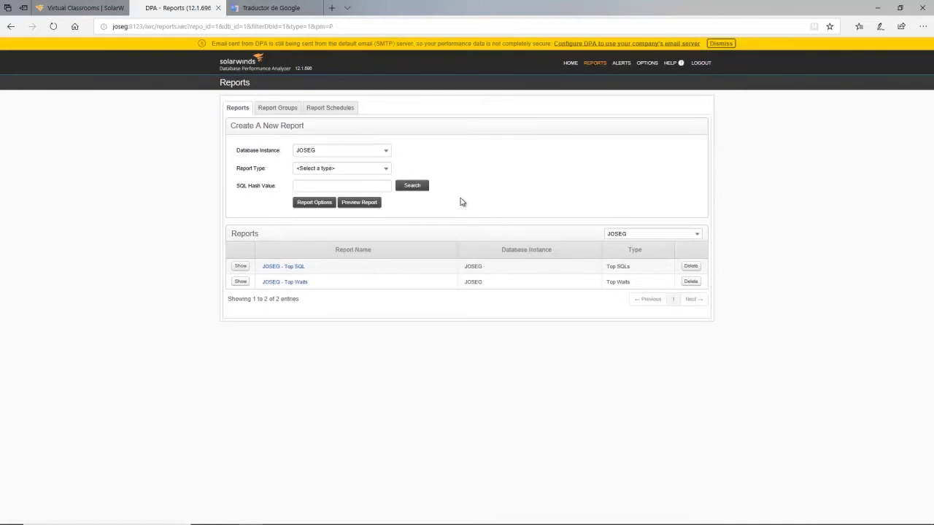
pyautogui.click(281, 110)
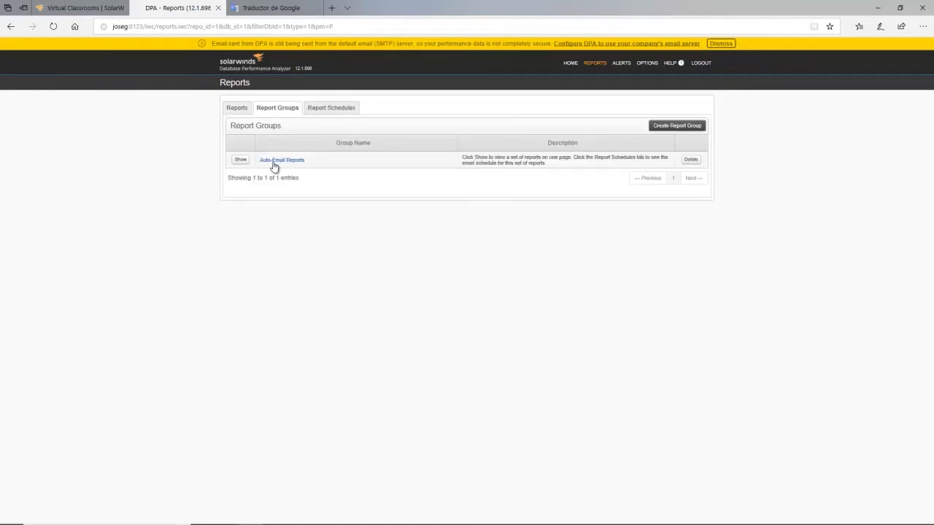
pyautogui.click(327, 110)
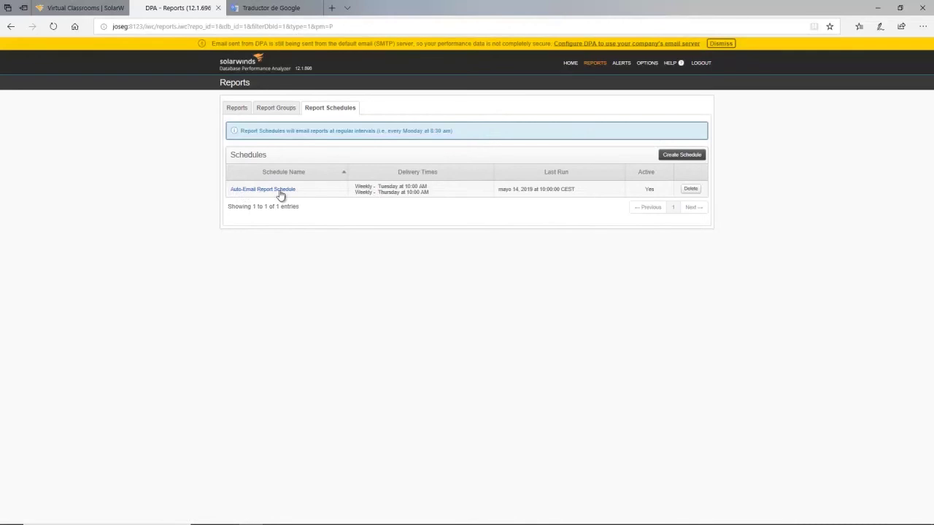
pyautogui.click(237, 109)
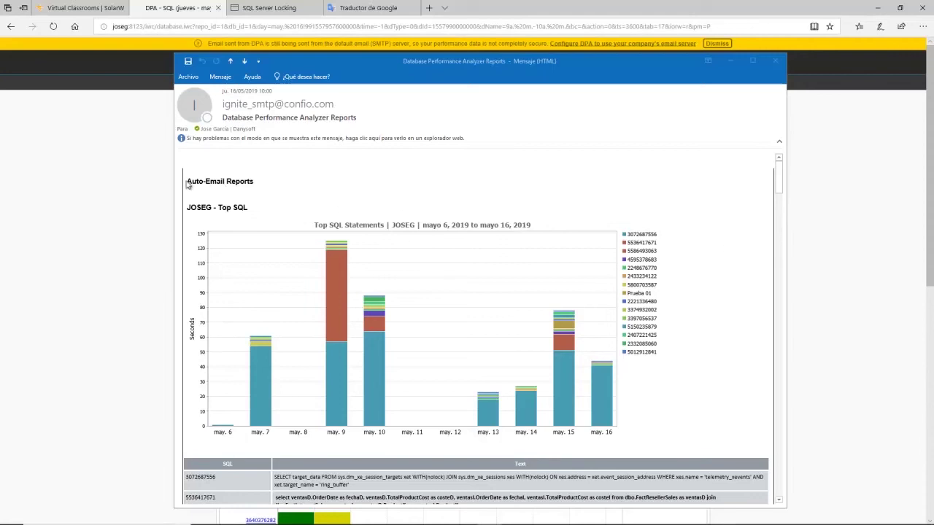
# In the Database Performance Analyzer Reports email in Outlook, examine the Auto-Email Reports content from the JOSEG Top SQL section through the Top Waits chart.
pyautogui.moveTo(254, 183); pyautogui.dragTo(188, 183)
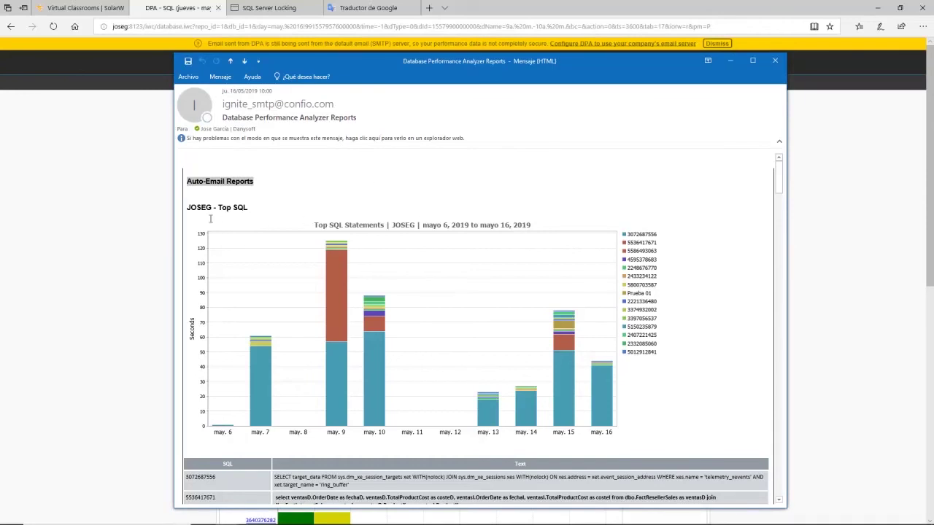
pyautogui.moveTo(219, 209); pyautogui.dragTo(263, 212)
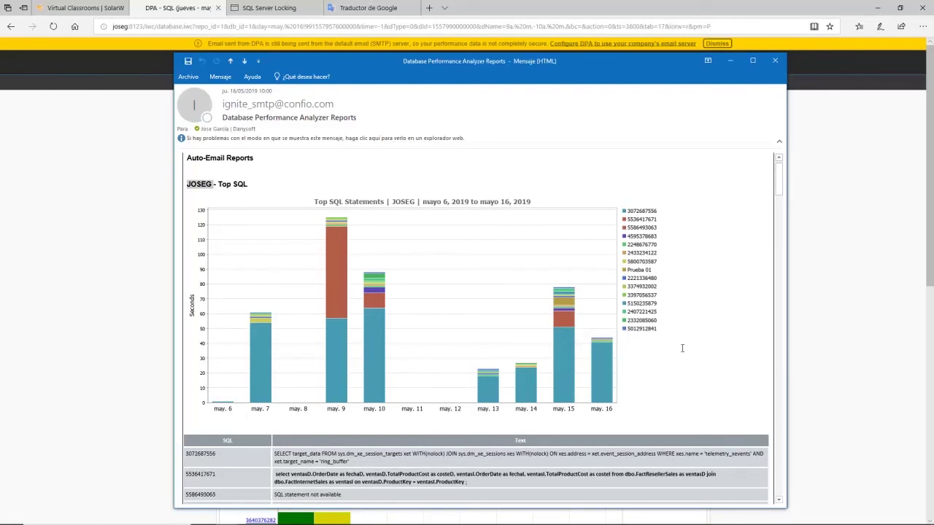
pyautogui.scroll(-5, 664, 305)
pyautogui.scroll(-10, 683, 313)
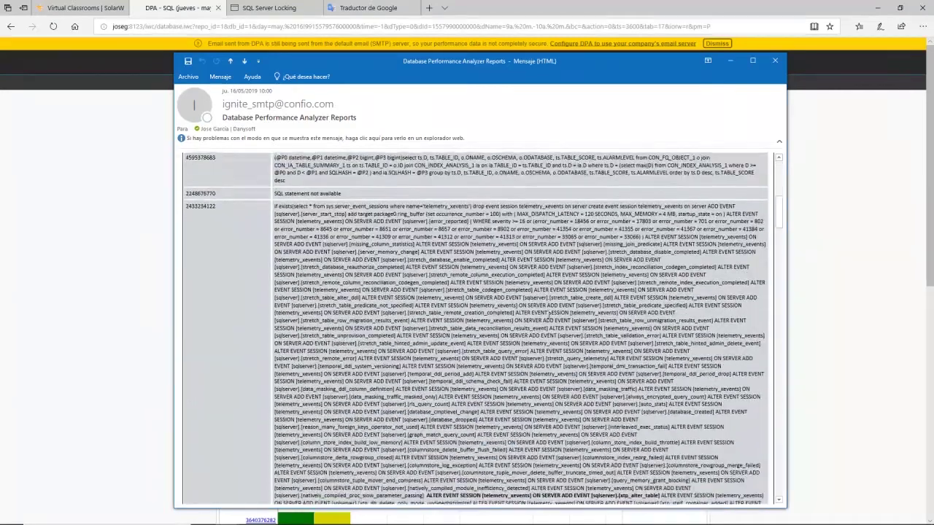
pyautogui.scroll(-10, 477, 328)
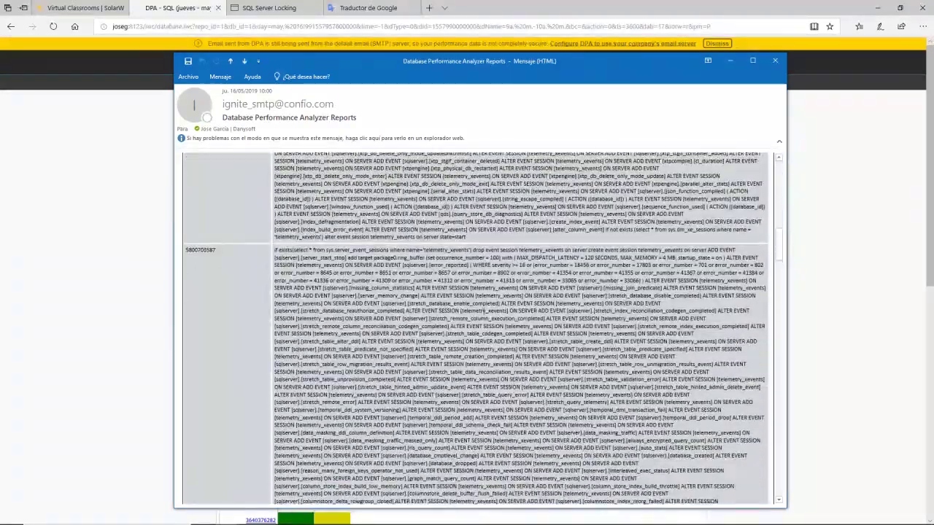
pyautogui.scroll(-5, 779, 292)
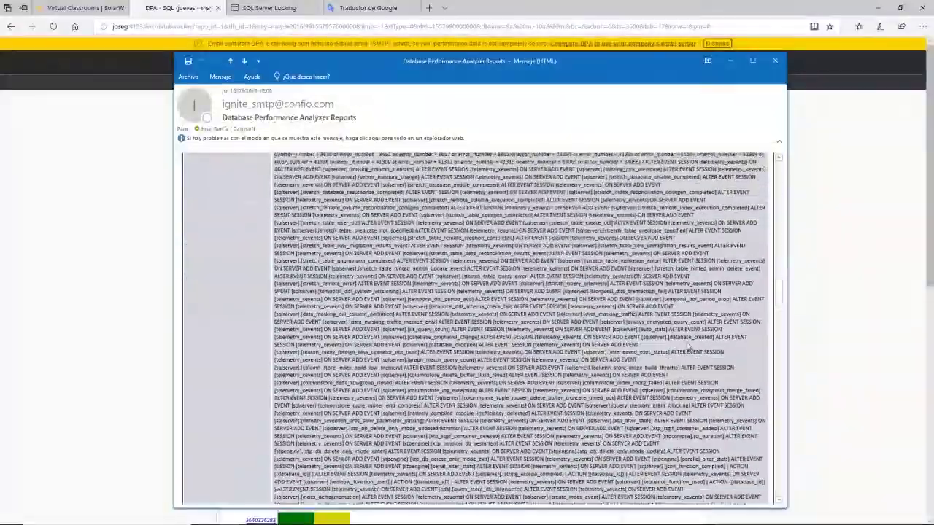
pyautogui.moveTo(779, 302); pyautogui.dragTo(772, 496)
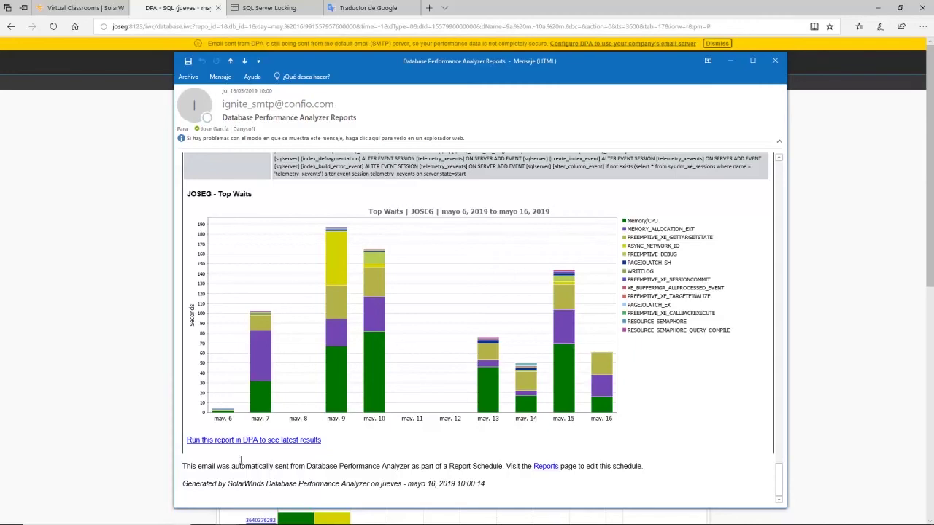
pyautogui.moveTo(781, 485); pyautogui.dragTo(781, 167)
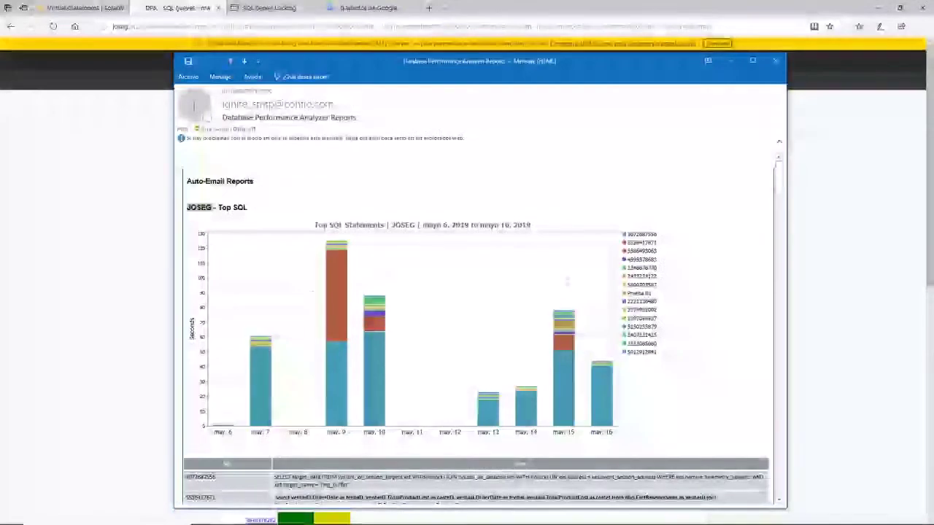